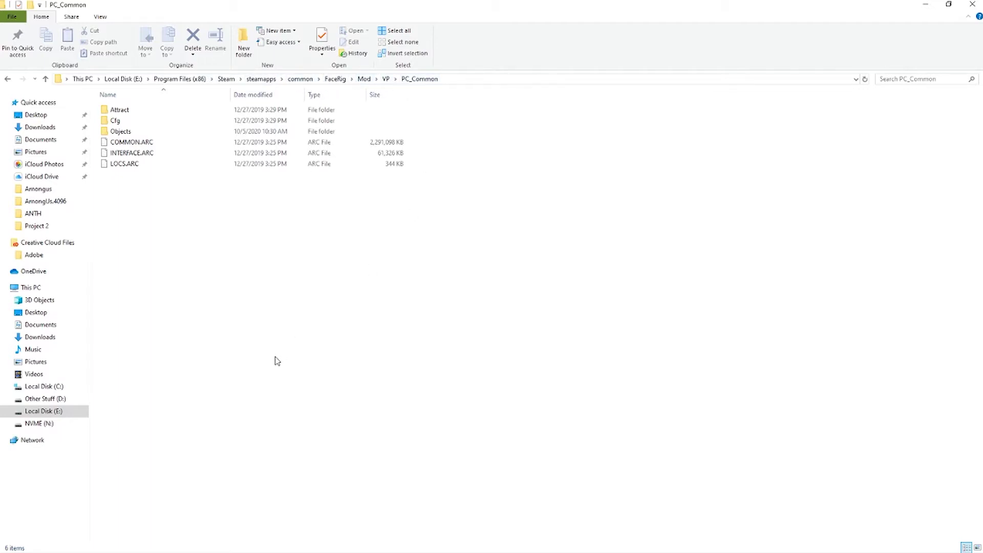
# Step: Go through Objects and AmongUs into the AmongUs.4096 folder holding the three texture PNGs
pyautogui.click(126, 132)
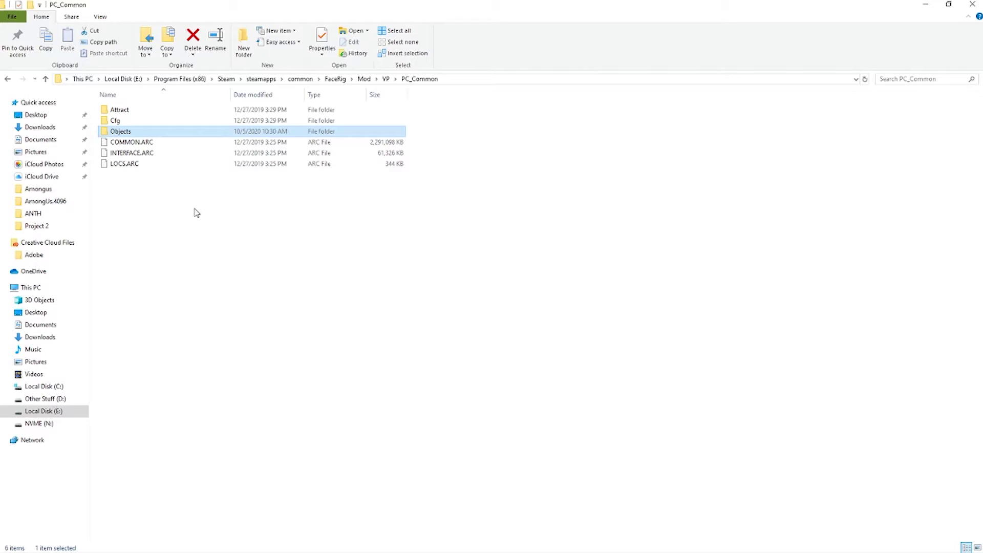
pyautogui.moveTo(140, 139)
pyautogui.doubleClick(122, 134)
pyautogui.click(119, 133)
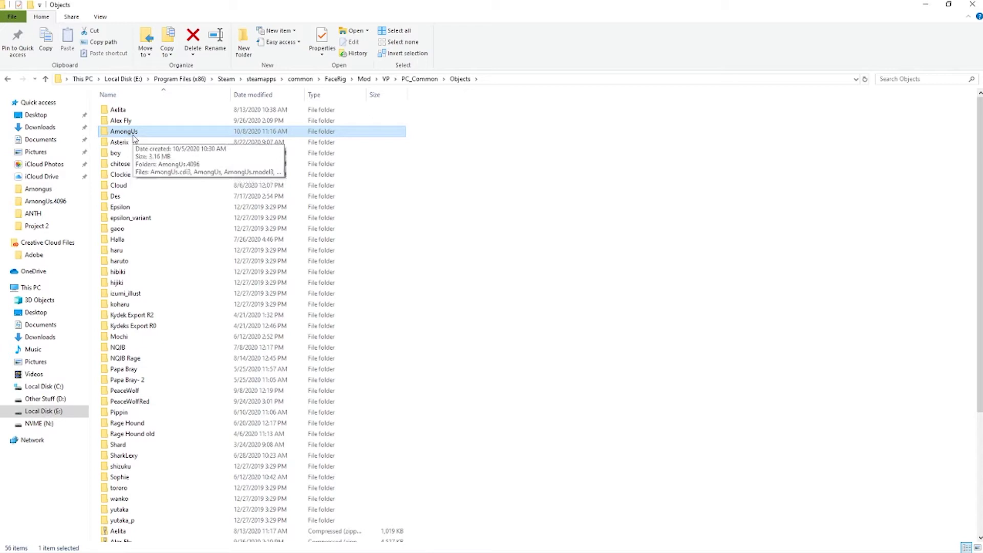
pyautogui.click(156, 149)
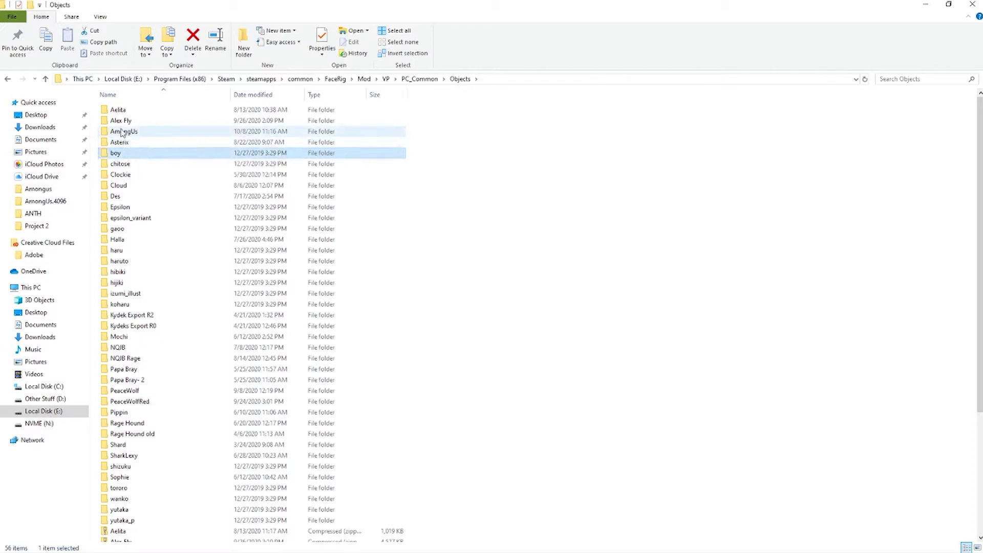
pyautogui.click(122, 132)
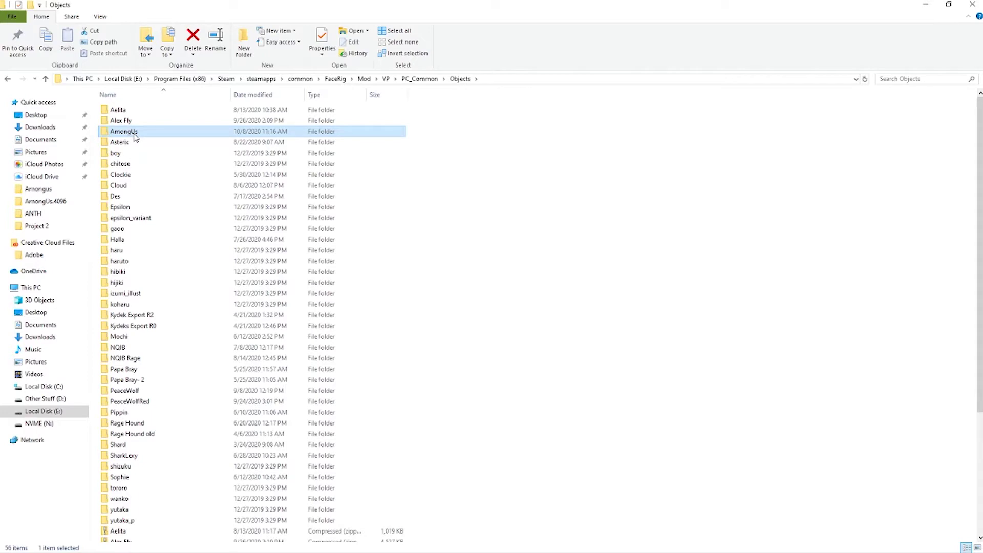
pyautogui.doubleClick(134, 134)
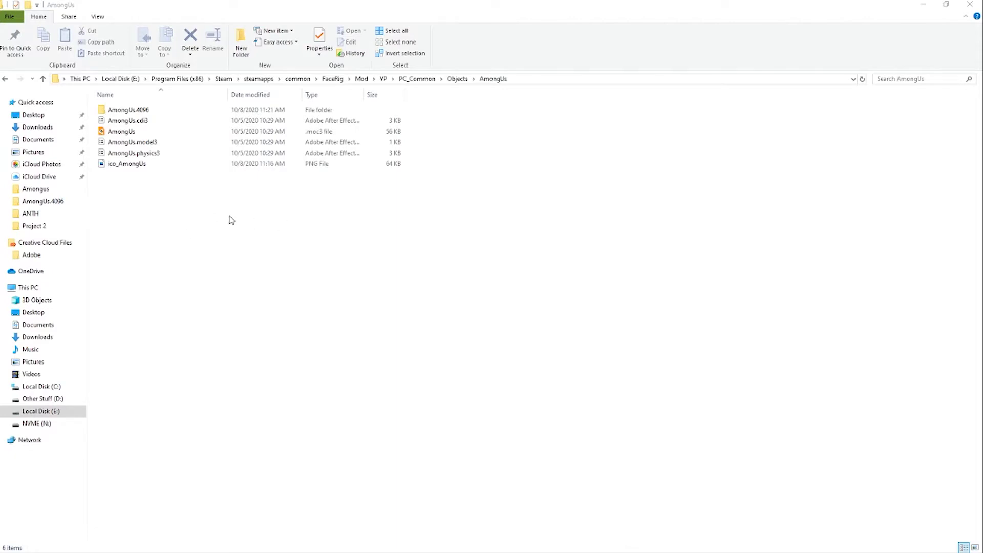
pyautogui.moveTo(138, 192)
pyautogui.mouseDown()
pyautogui.moveTo(110, 132)
pyautogui.moveTo(130, 198)
pyautogui.mouseUp()
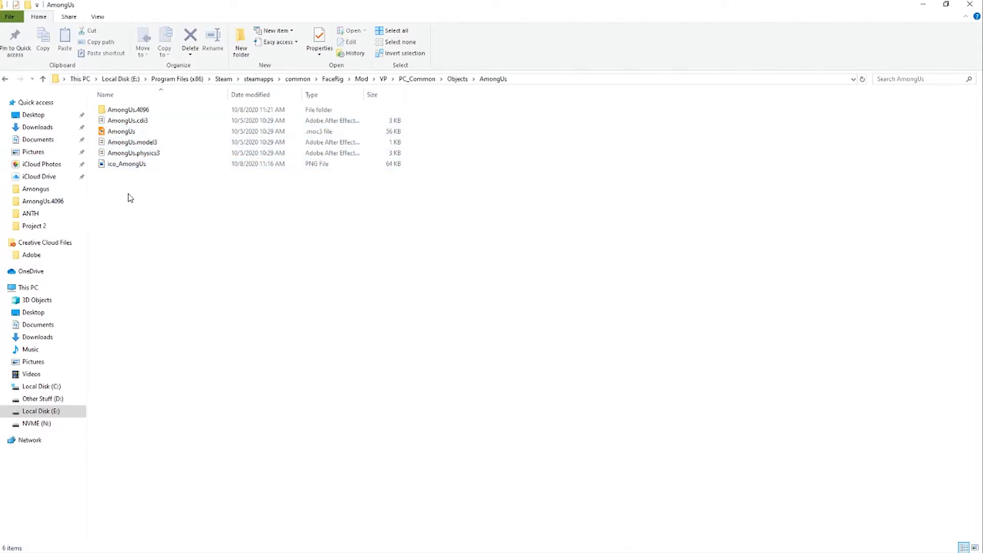
pyautogui.doubleClick(129, 114)
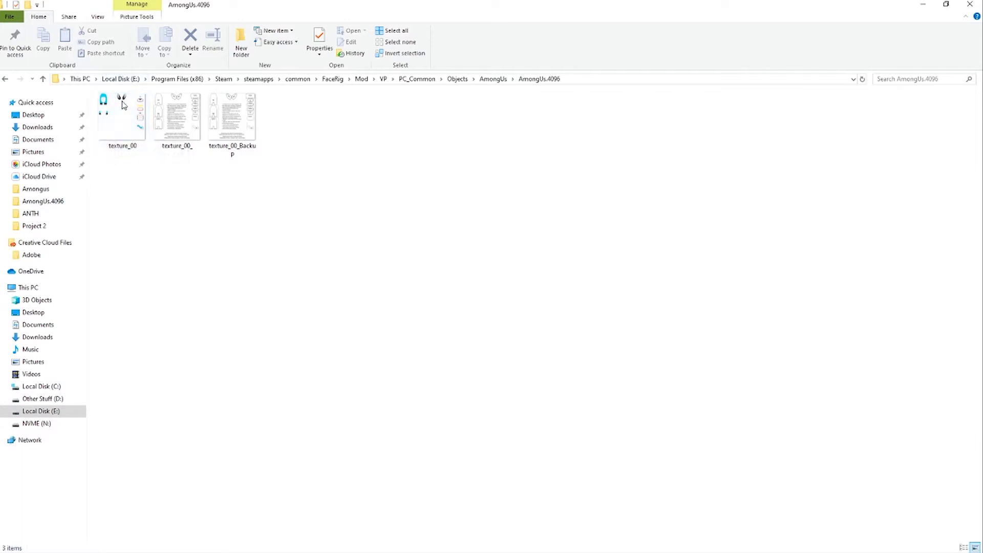
pyautogui.doubleClick(185, 135)
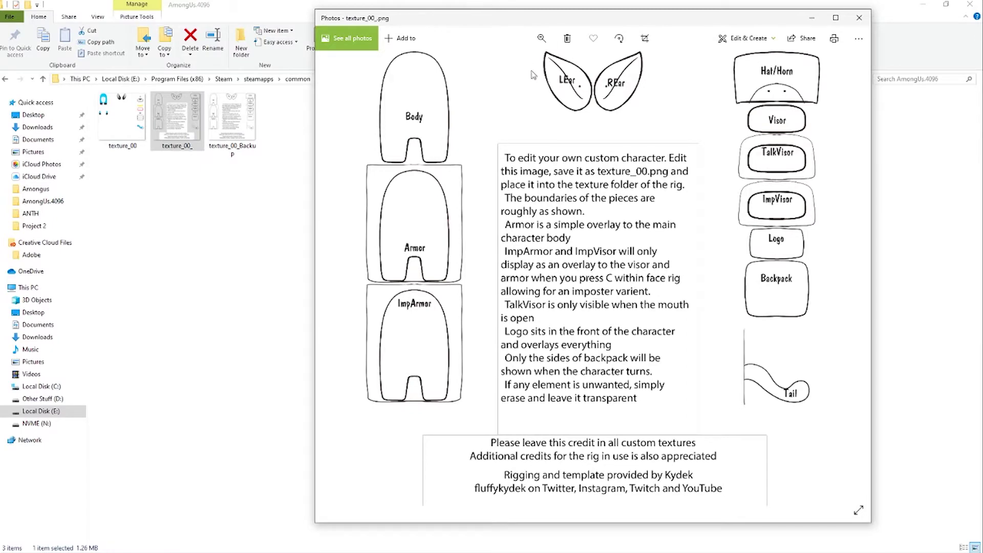
pyautogui.moveTo(607, 18); pyautogui.dragTo(537, 8)
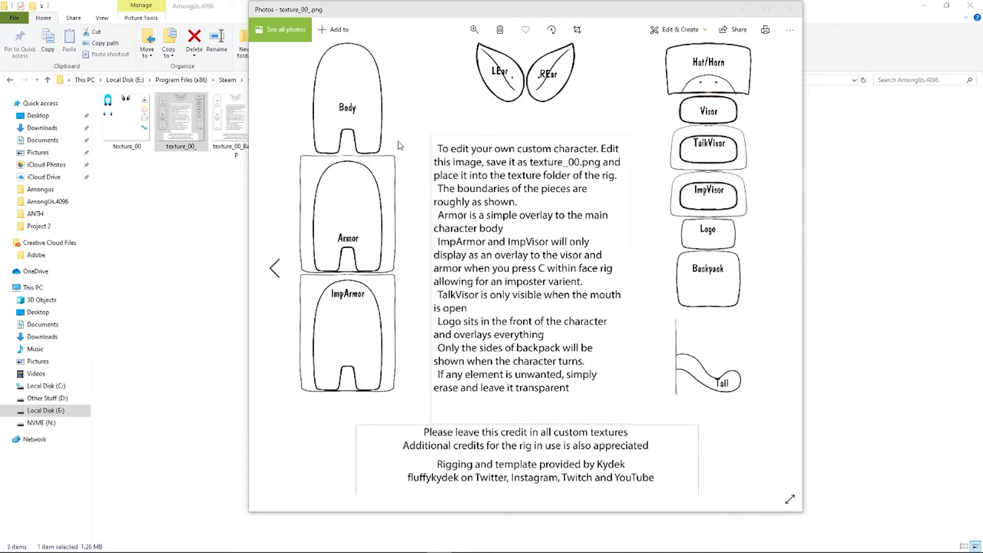
pyautogui.click(794, 7)
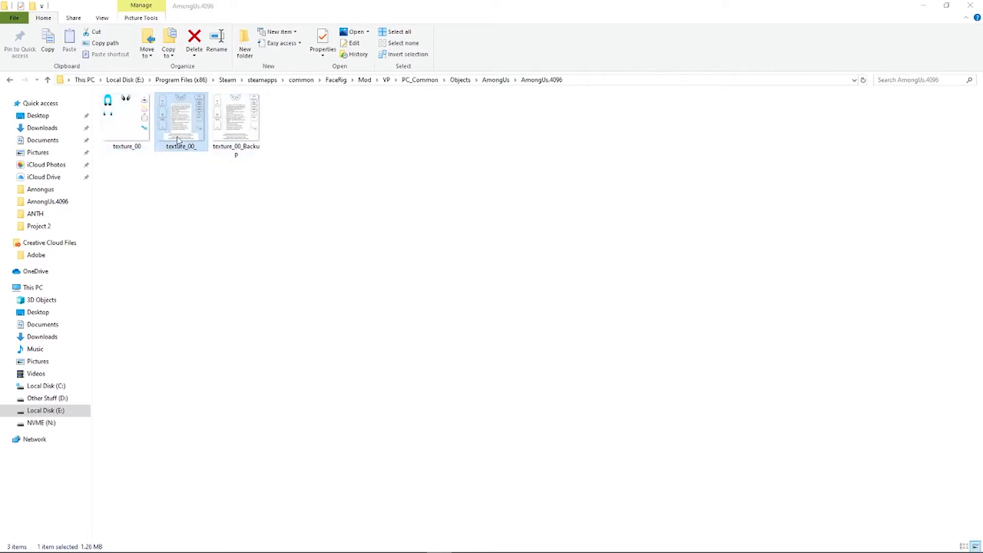
pyautogui.click(279, 203)
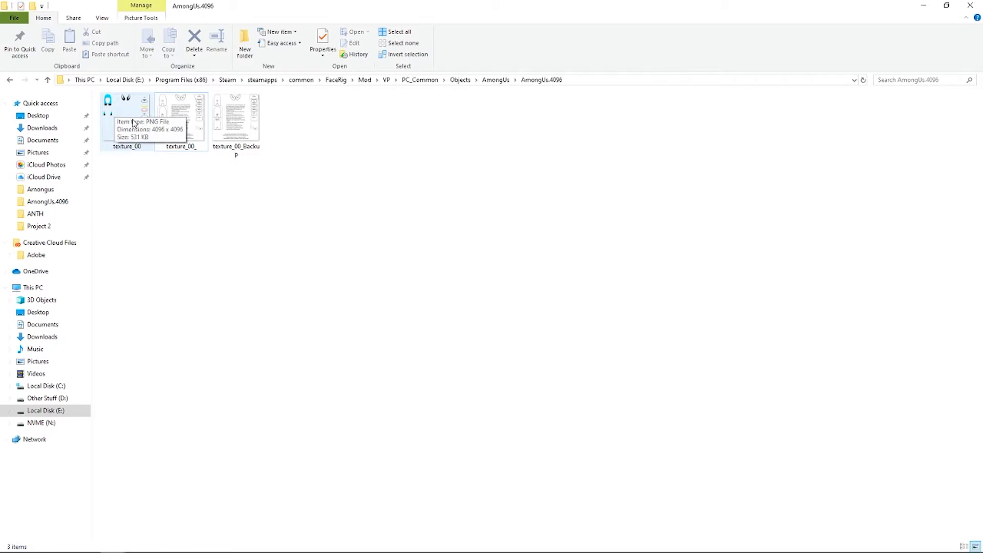
pyautogui.doubleClick(124, 121)
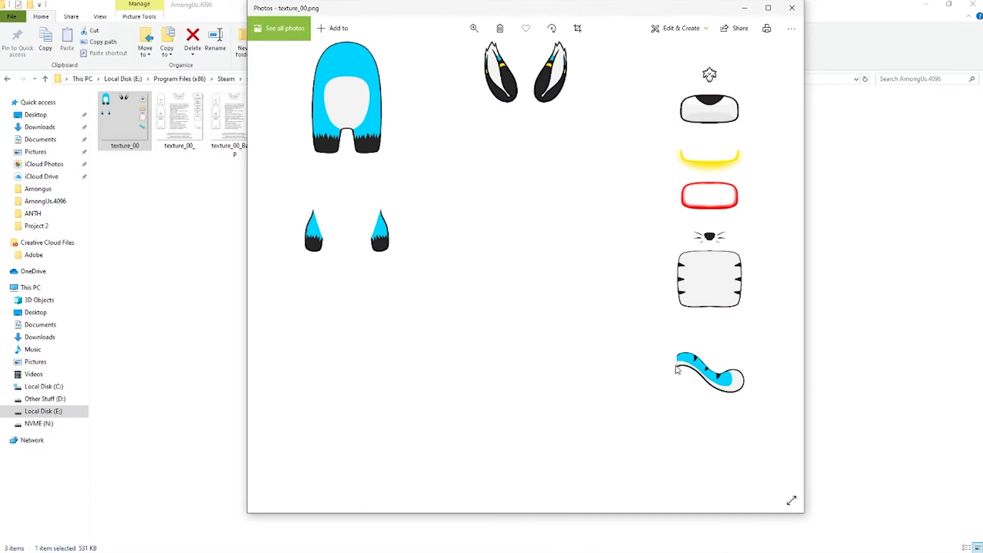
pyautogui.click(790, 9)
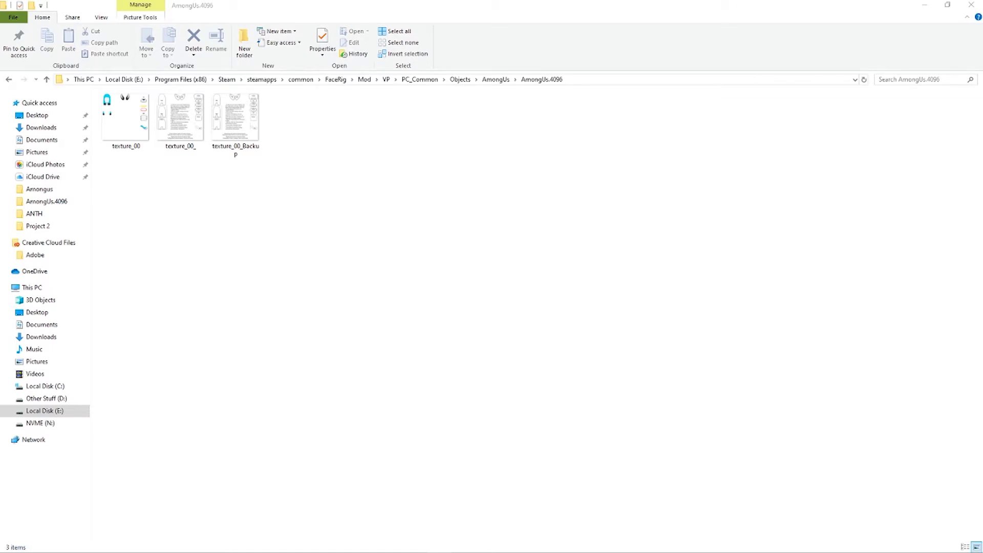
# Step: Open the texture_00_ template with Adobe Photoshop CC 2019 from its context menu
pyautogui.click(354, 195)
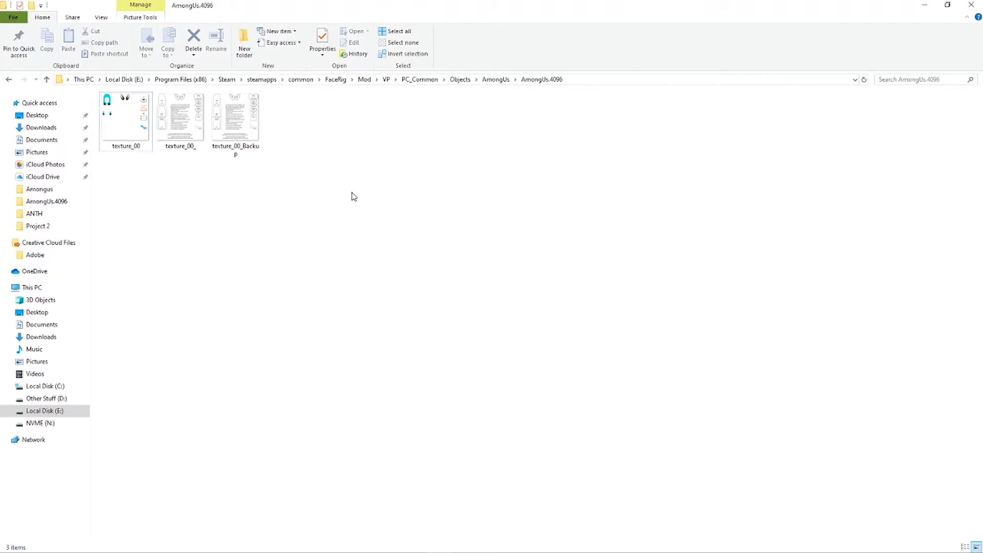
pyautogui.rightClick(174, 126)
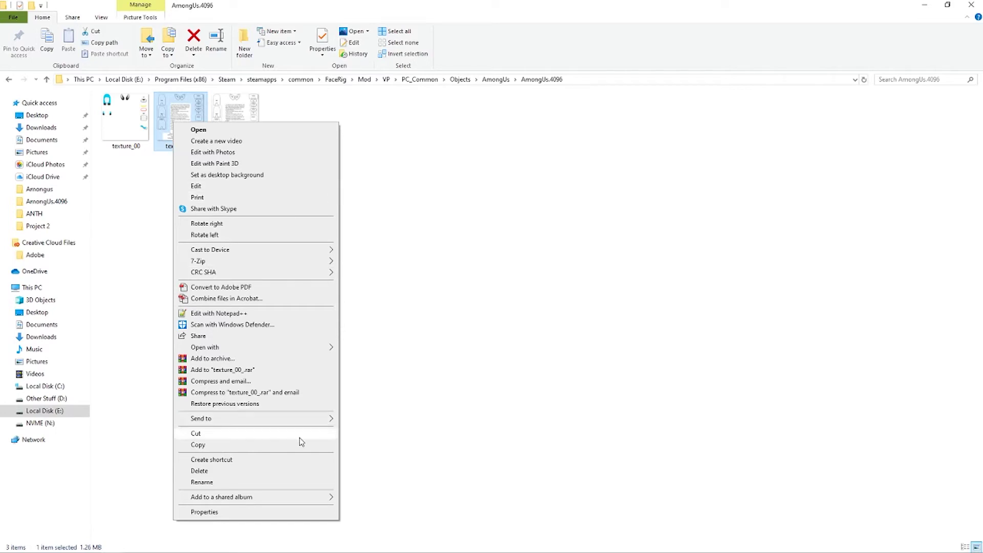
pyautogui.moveTo(310, 348)
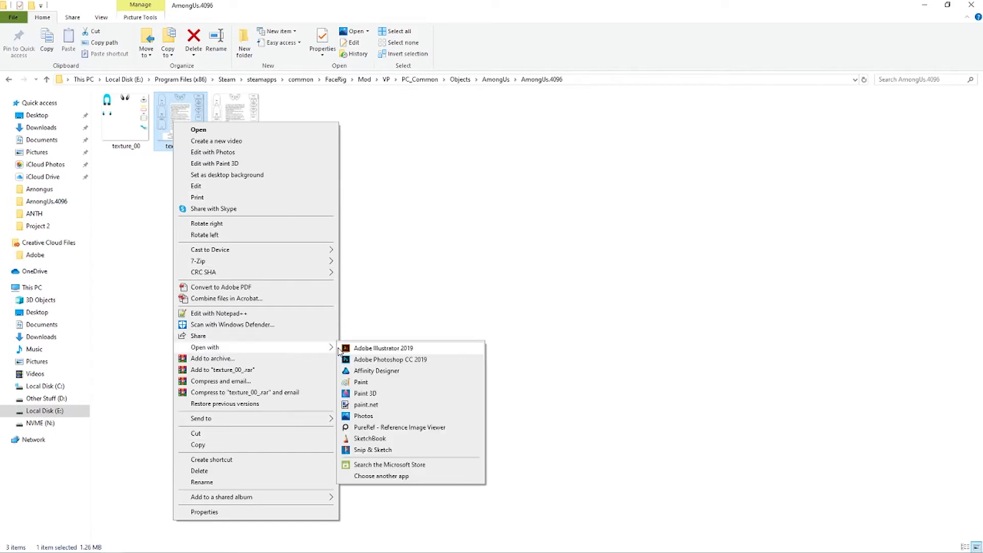
pyautogui.click(400, 361)
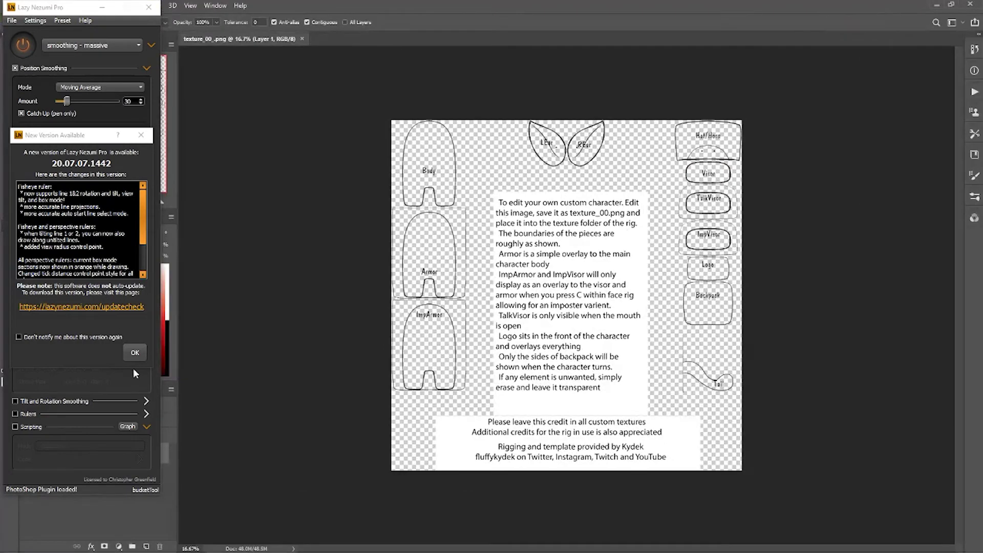
# Step: Dismiss the Lazy Nezumi update notice and bring the Symmetry Sides note (3702, 2048, 440) over Photoshop
pyautogui.click(135, 353)
pyautogui.click(102, 8)
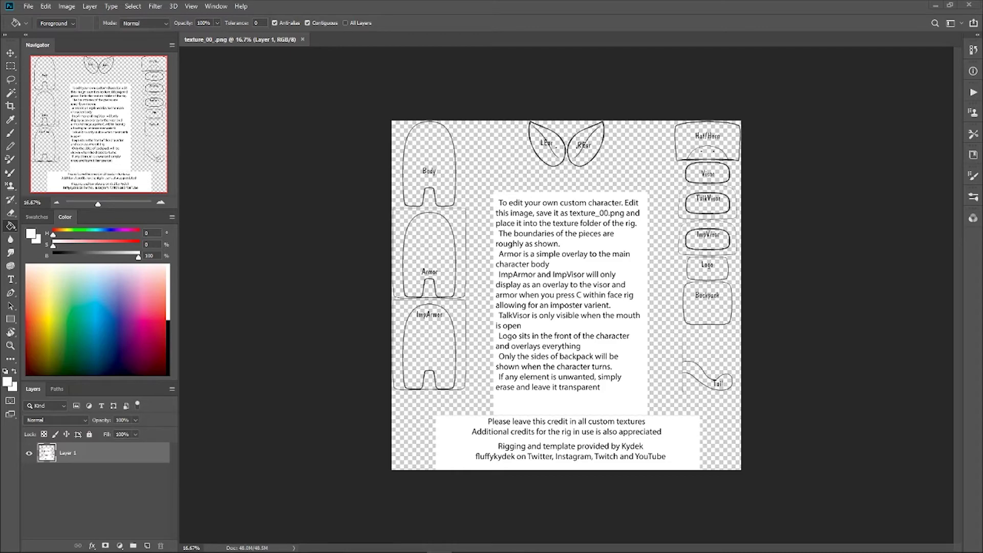
pyautogui.moveTo(982, 4); pyautogui.dragTo(842, 246)
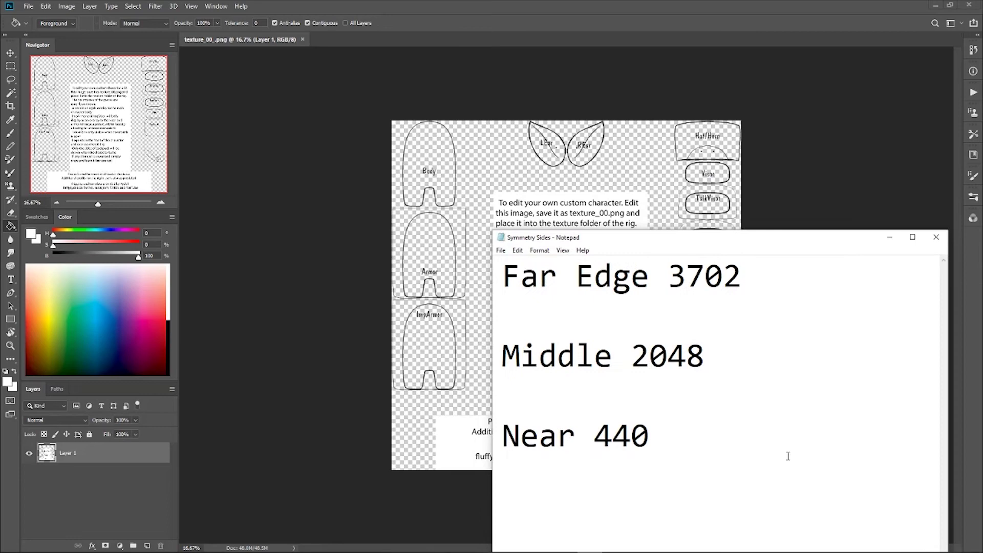
# Step: Highlight 'Near 440' in the note, then move the Notepad window clear of the canvas
pyautogui.moveTo(654, 432); pyautogui.dragTo(499, 437)
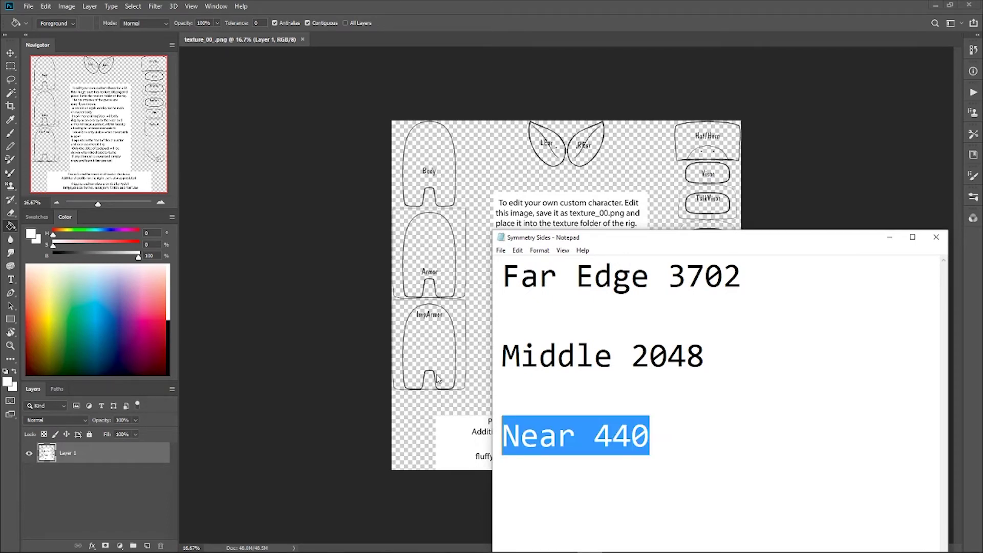
pyautogui.click(653, 439)
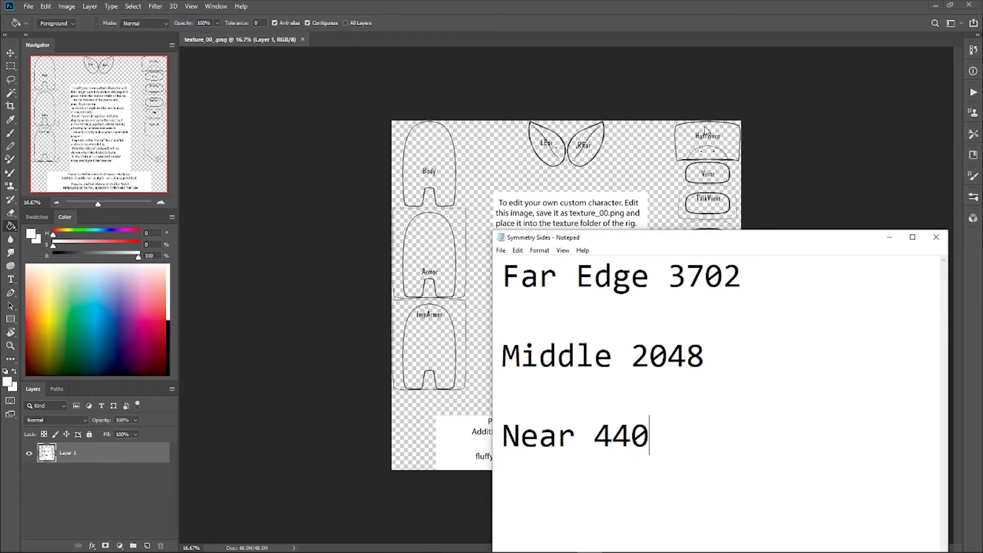
pyautogui.moveTo(717, 238); pyautogui.dragTo(617, 426)
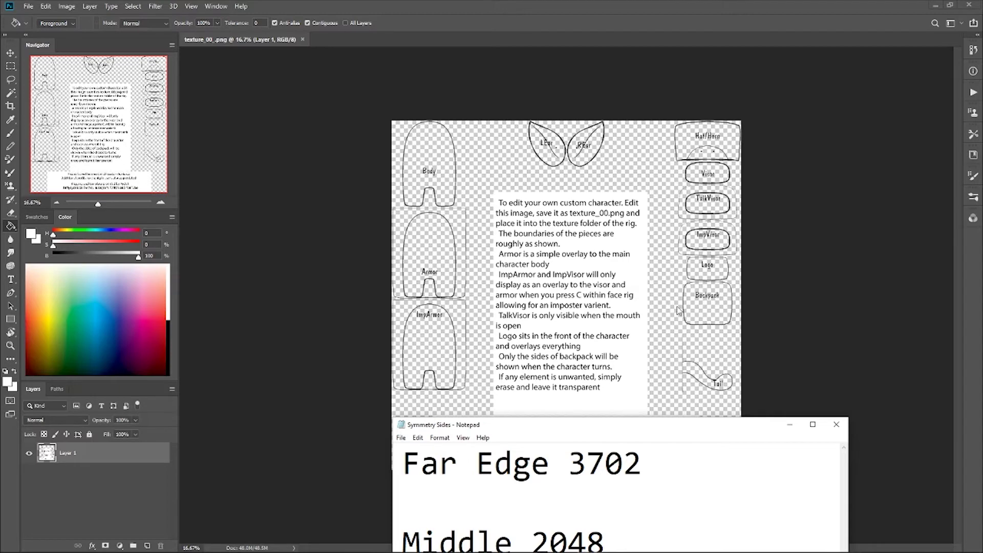
pyautogui.moveTo(649, 430); pyautogui.dragTo(982, 169)
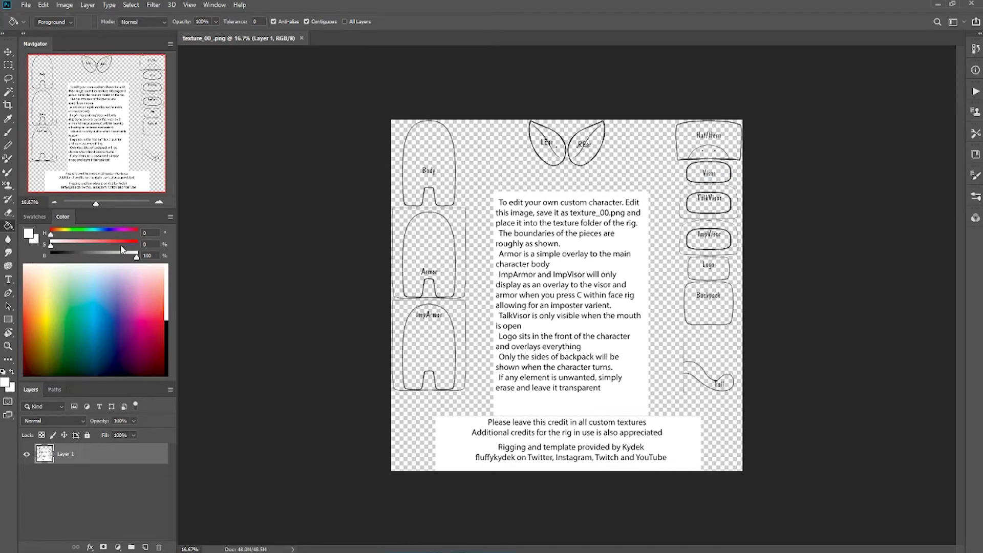
# Step: With the Brush tool, set a Vertical symmetry axis at X 440 px and commit it
pyautogui.click(8, 132)
pyautogui.click(407, 22)
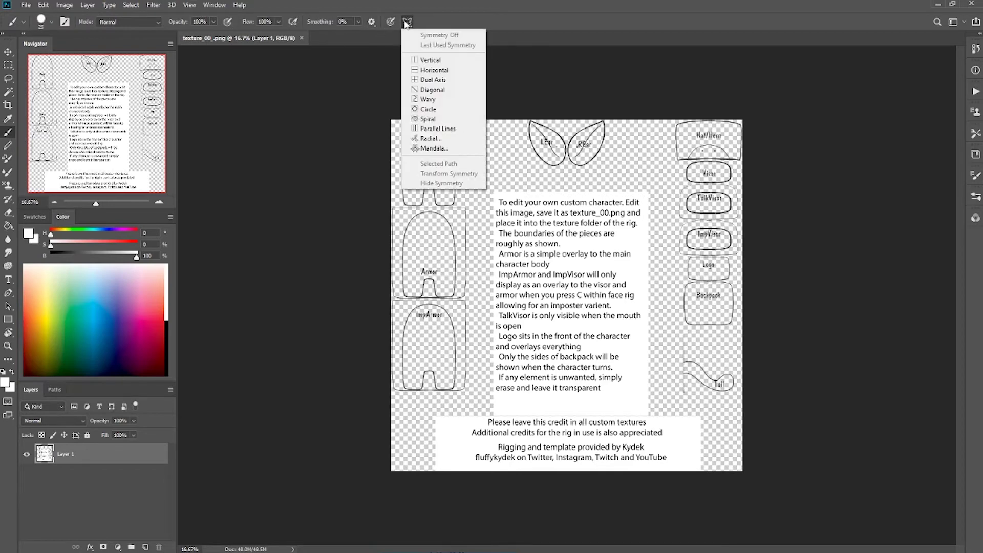
pyautogui.click(432, 60)
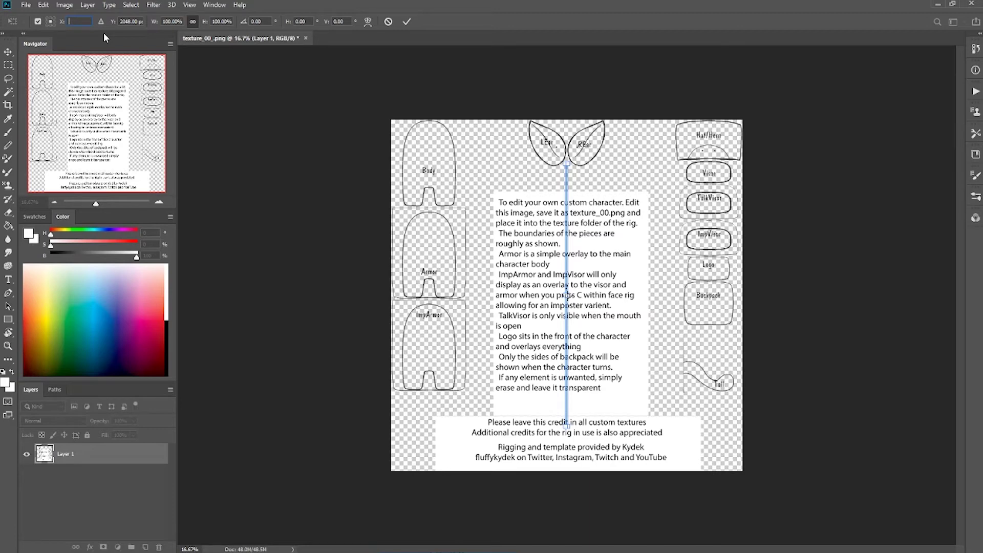
pyautogui.write('440')
pyautogui.press('Return')
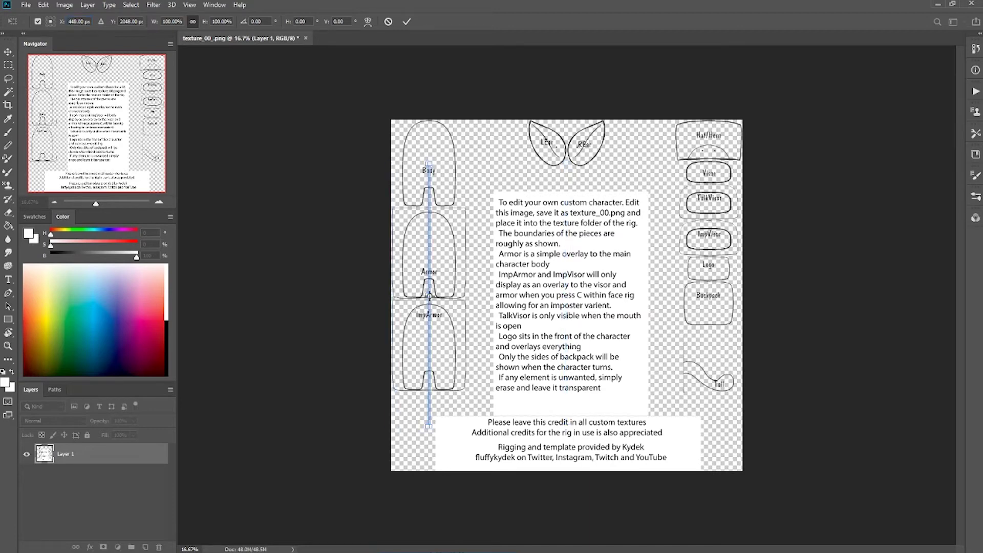
pyautogui.click(407, 22)
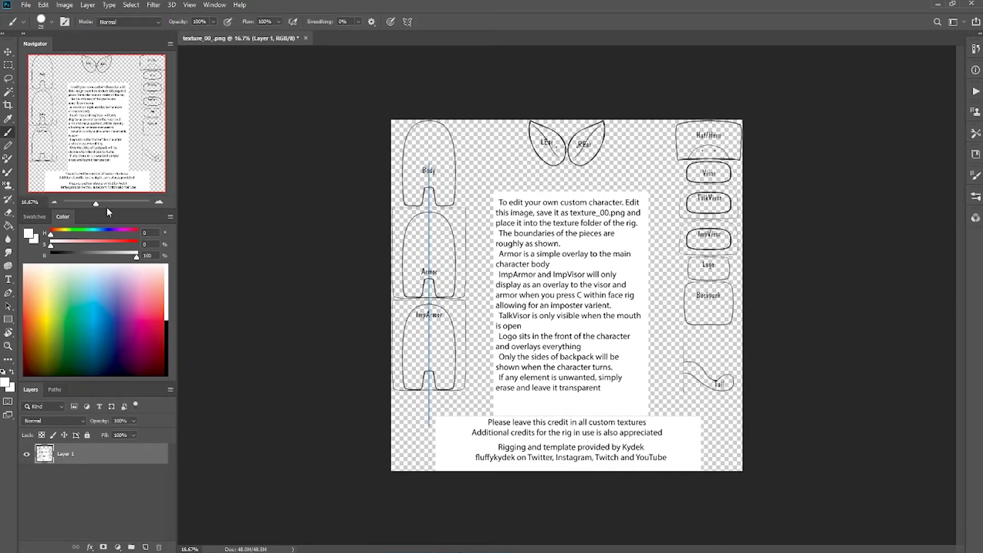
# Step: Zoom to about 45% on the Body, Armor and ears, add empty Layer 2, and reselect Layer 1
pyautogui.moveTo(98, 205); pyautogui.dragTo(109, 207)
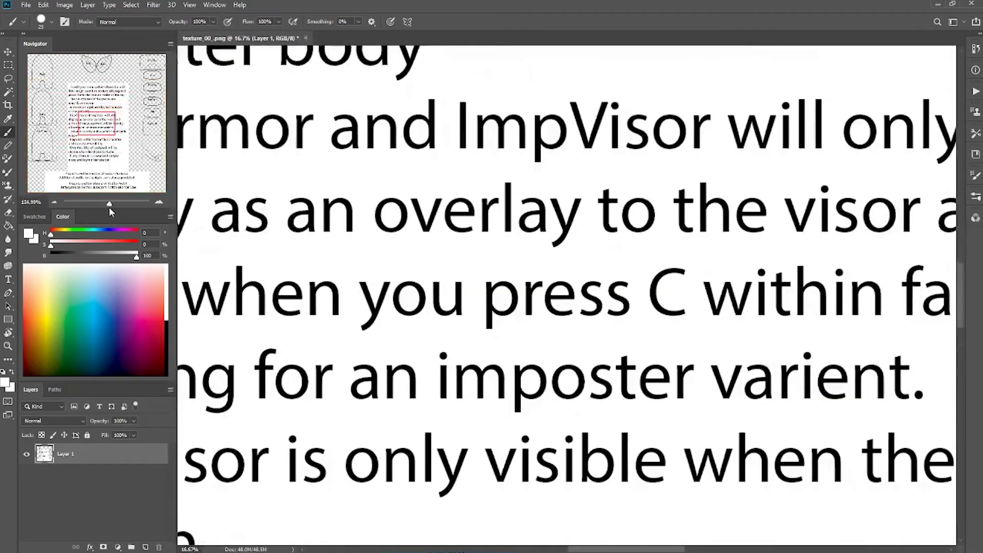
pyautogui.moveTo(100, 134); pyautogui.dragTo(47, 88)
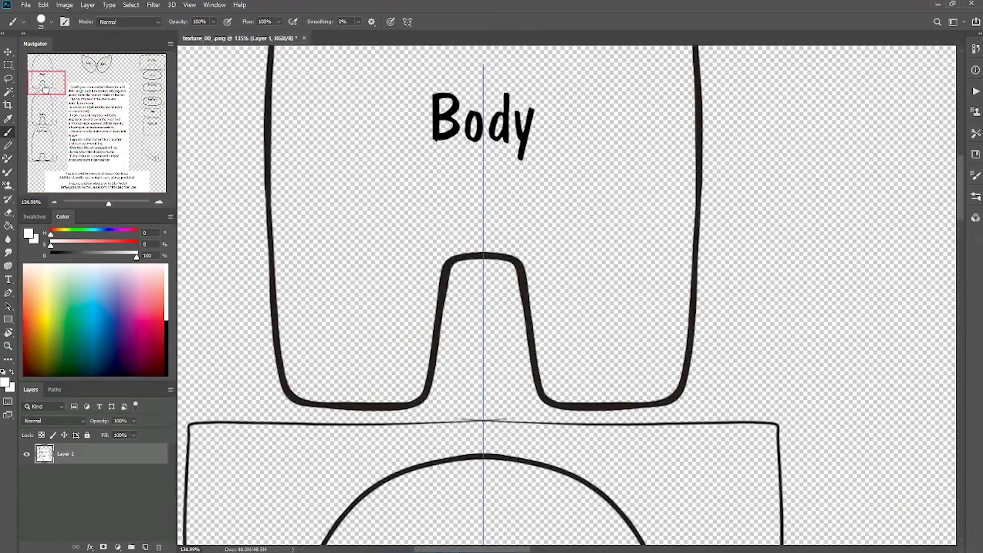
pyautogui.moveTo(108, 205); pyautogui.dragTo(102, 207)
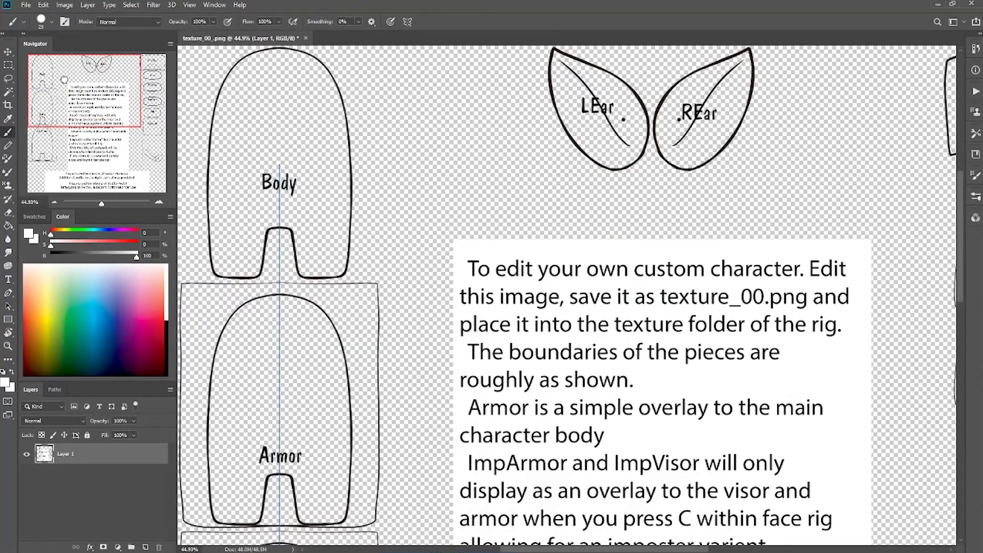
pyautogui.click(95, 479)
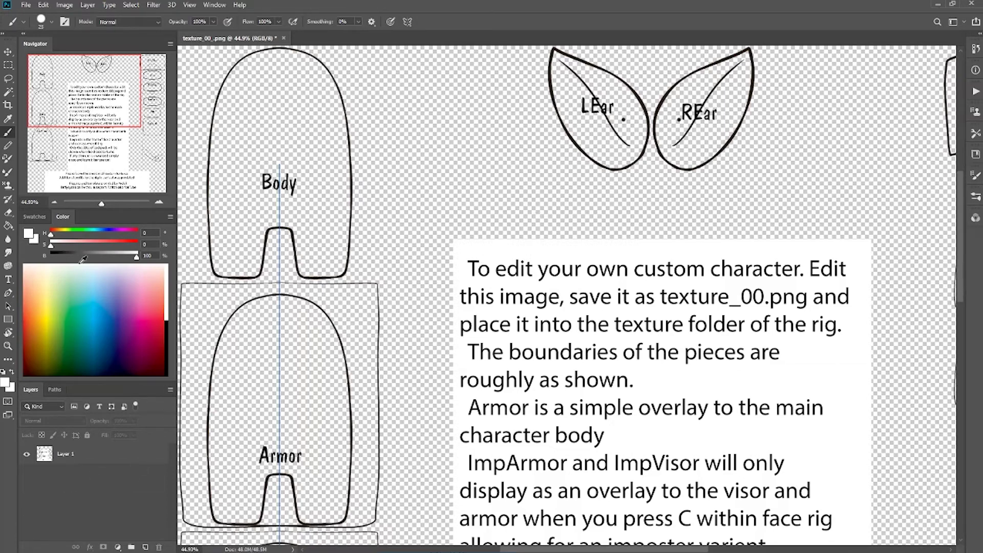
pyautogui.click(147, 547)
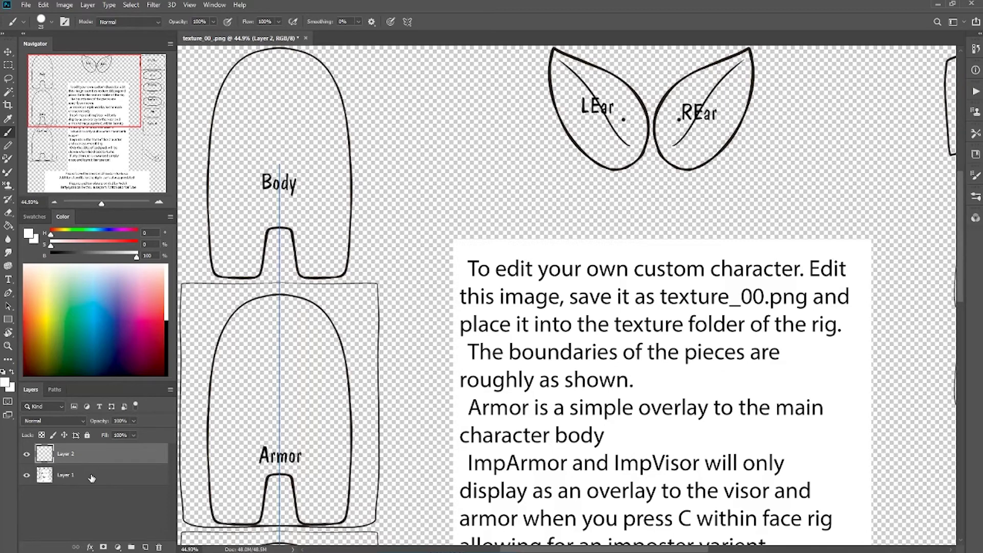
pyautogui.click(91, 477)
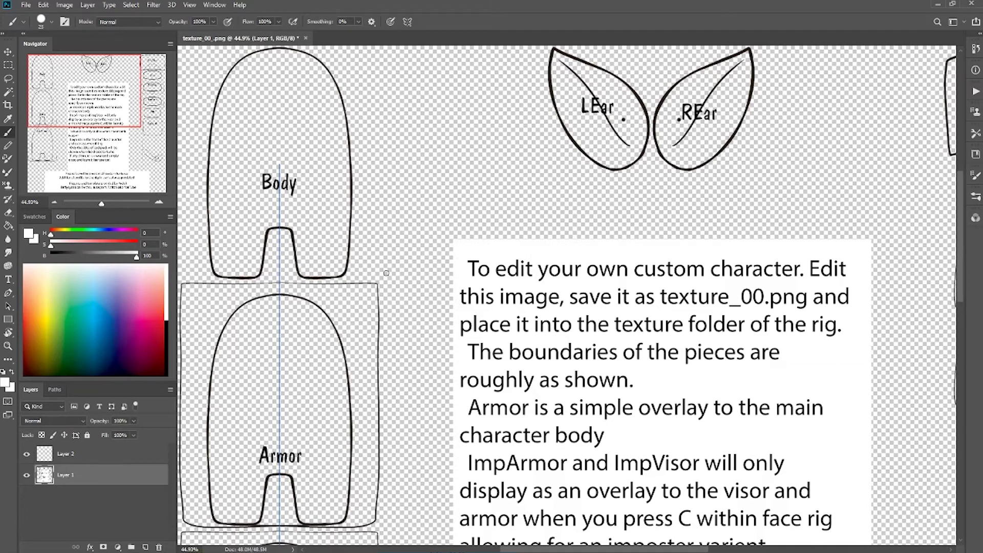
# Step: Erase the Body label with a rectangular selection and deselect
pyautogui.click(7, 69)
pyautogui.moveTo(248, 160); pyautogui.dragTo(316, 215)
pyautogui.press('Delete')
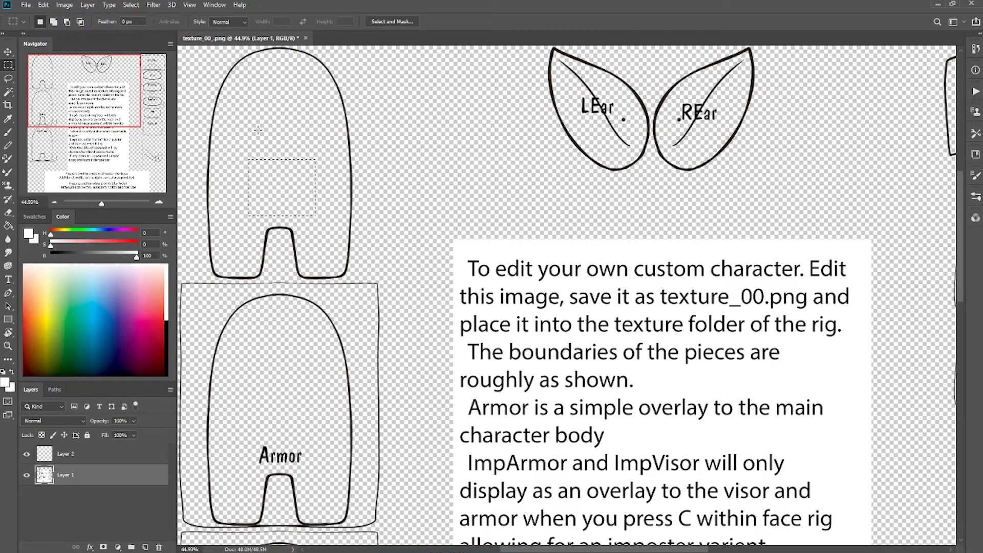
pyautogui.click(131, 6)
pyautogui.click(149, 24)
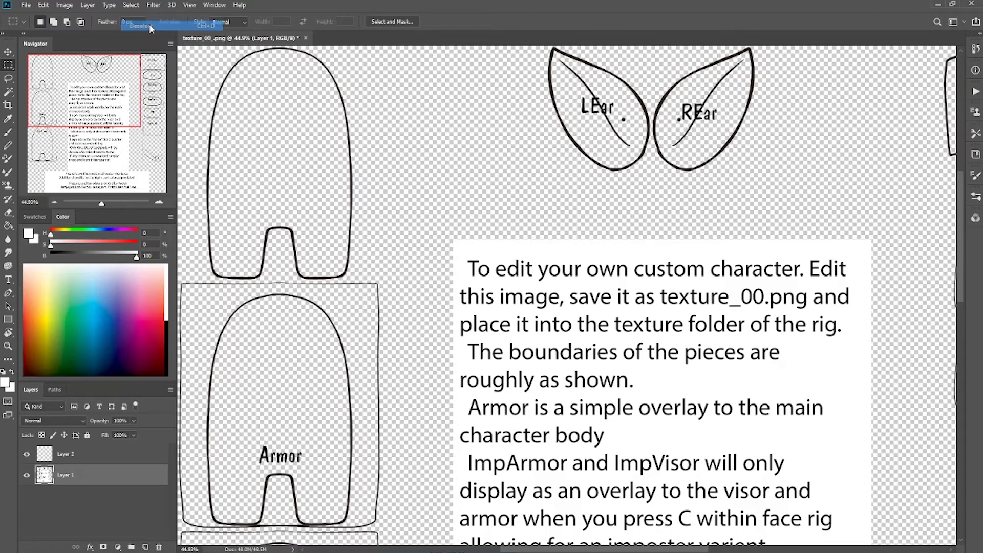
# Step: Test mirrored white brush strokes on the Body shape, undoing each, and move Layer 2 below Layer 1
pyautogui.click(8, 132)
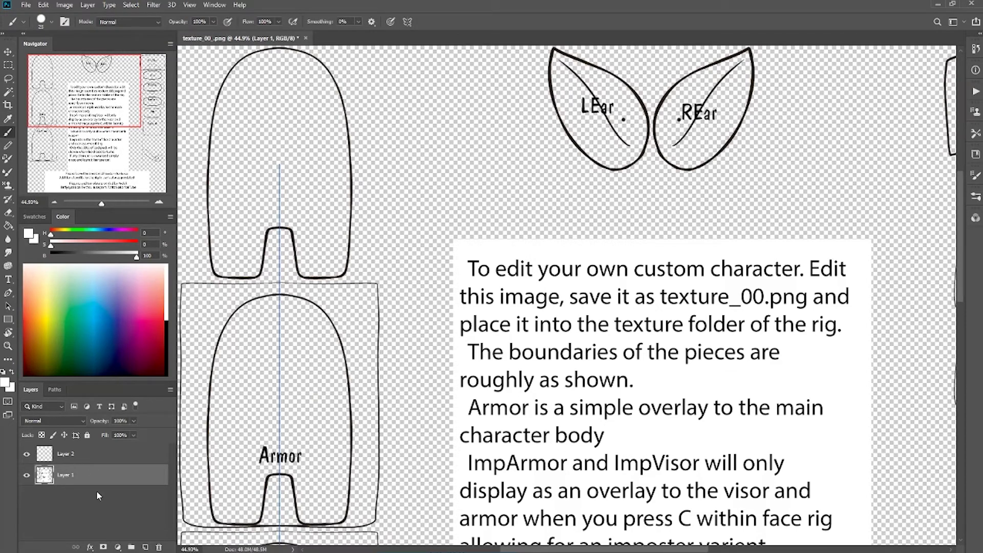
pyautogui.moveTo(279, 153); pyautogui.dragTo(392, 137)
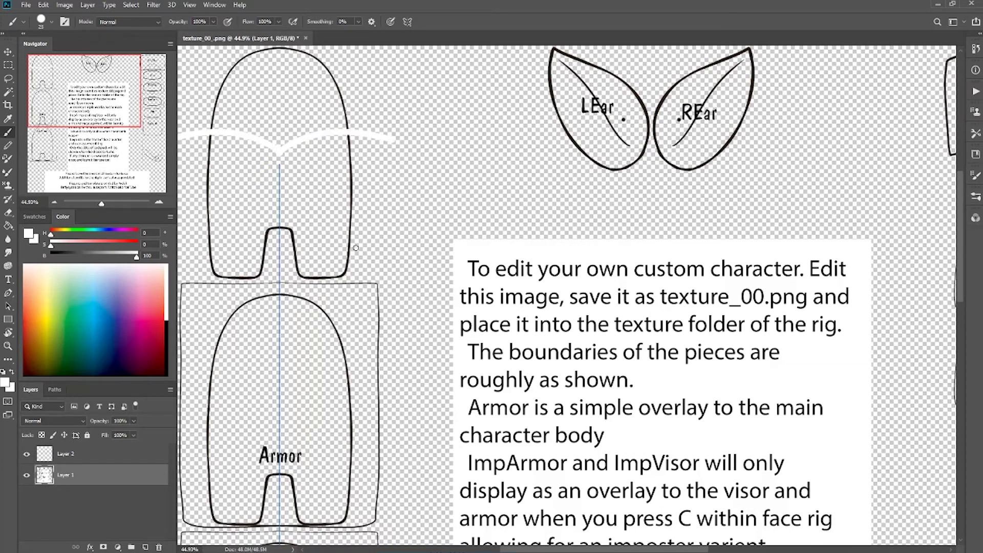
pyautogui.hotkey('ctrl', 'z')
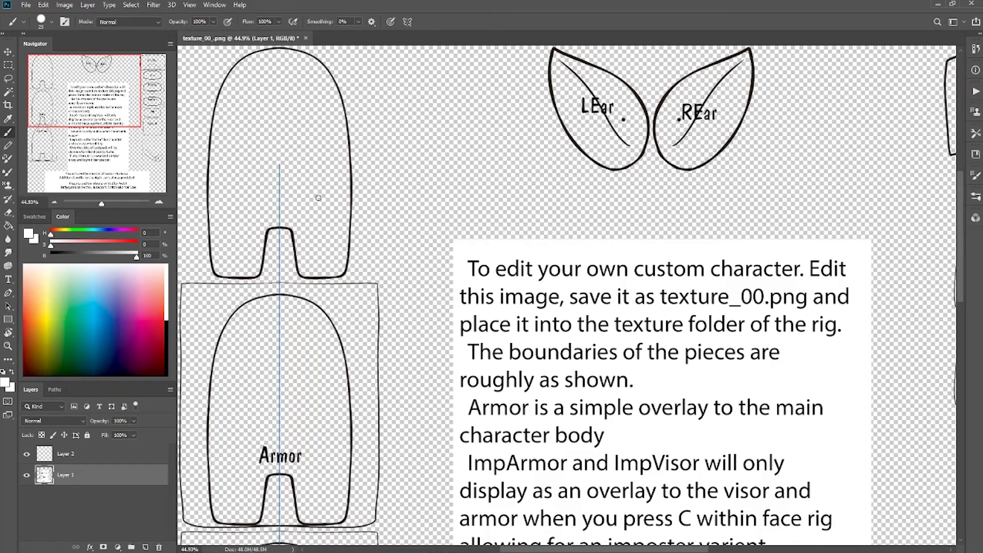
pyautogui.moveTo(72, 454); pyautogui.dragTo(66, 486)
pyautogui.moveTo(355, 76)
pyautogui.mouseDown()
pyautogui.moveTo(306, 124)
pyautogui.moveTo(308, 167)
pyautogui.moveTo(311, 87)
pyautogui.moveTo(286, 211)
pyautogui.moveTo(308, 103)
pyautogui.moveTo(298, 173)
pyautogui.mouseUp()
pyautogui.hotkey('ctrl', 'z')
pyautogui.moveTo(288, 124)
pyautogui.mouseDown()
pyautogui.moveTo(312, 146)
pyautogui.moveTo(338, 113)
pyautogui.moveTo(292, 120)
pyautogui.moveTo(298, 135)
pyautogui.mouseUp()
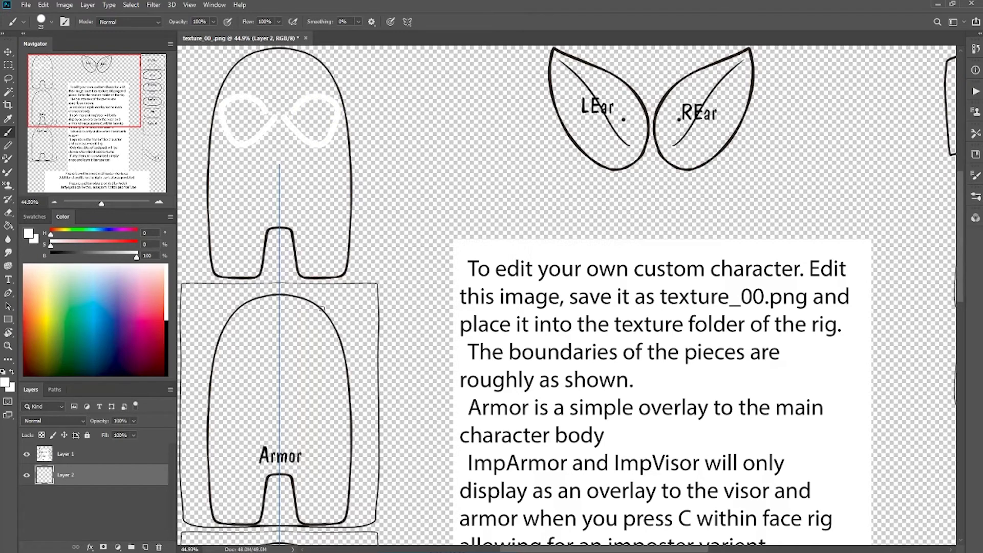
pyautogui.hotkey('ctrl', 'z')
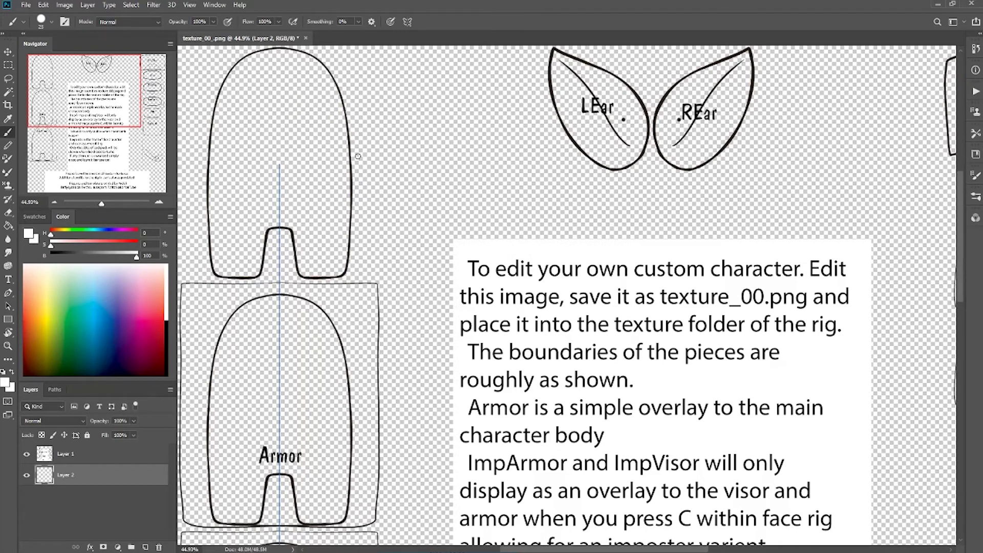
# Step: Scroll and use the Navigator zoom to re-frame the template on screen
pyautogui.scroll(-1, 358, 156)
pyautogui.hscroll(1, 348, 209)
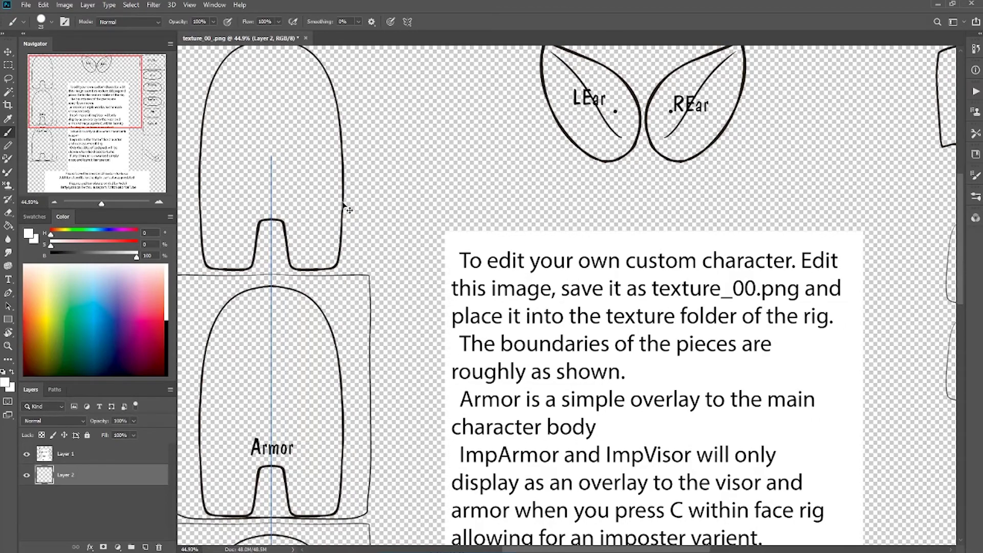
pyautogui.hscroll(2, 349, 209)
pyautogui.scroll(-15, 343, 205)
pyautogui.scroll(15, 340, 202)
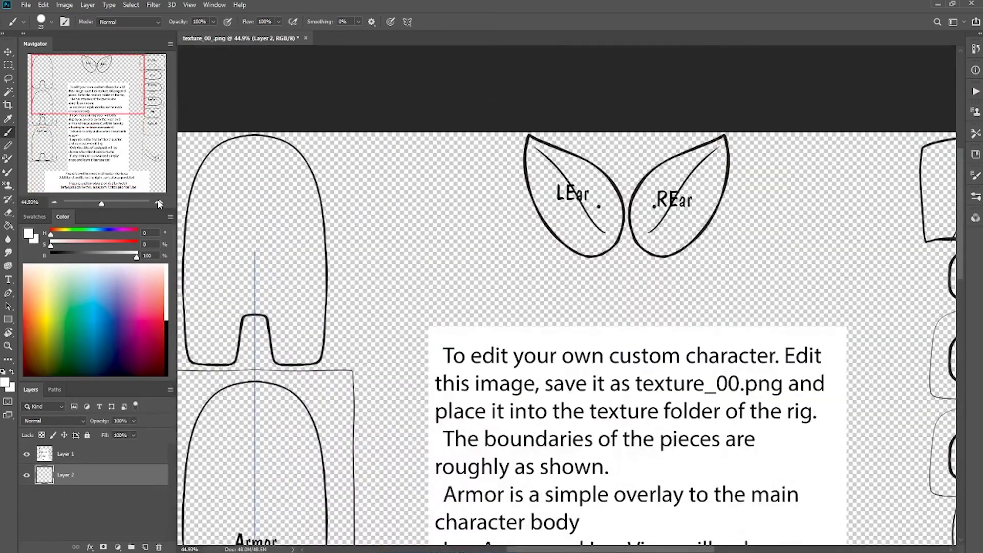
pyautogui.moveTo(102, 204)
pyautogui.mouseDown()
pyautogui.moveTo(90, 206)
pyautogui.moveTo(102, 206)
pyautogui.moveTo(95, 196)
pyautogui.mouseUp()
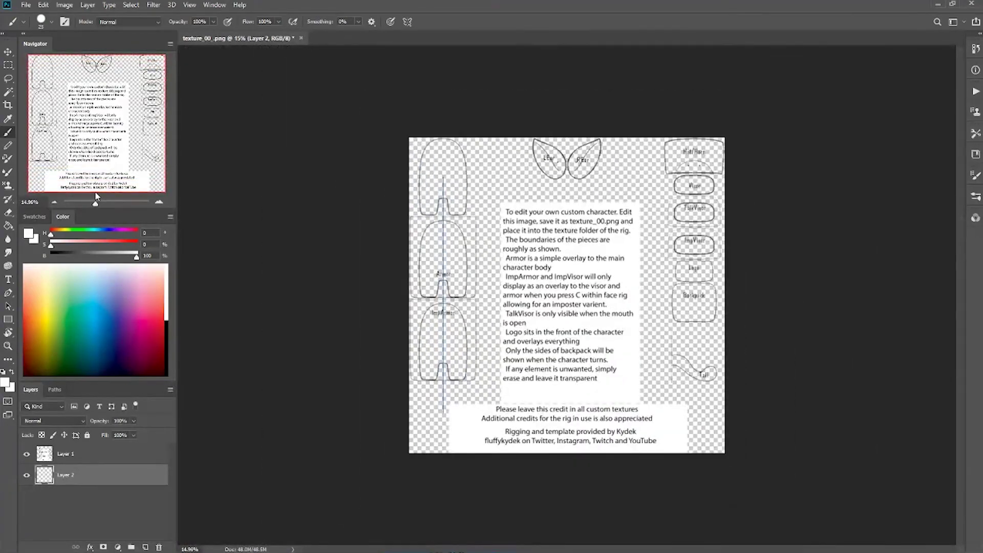
# Step: Reset symmetry to Vertical along the 2048 px centre, paint a test stroke near the ears, and undo it
pyautogui.click(406, 22)
pyautogui.click(427, 35)
pyautogui.click(407, 21)
pyautogui.click(428, 60)
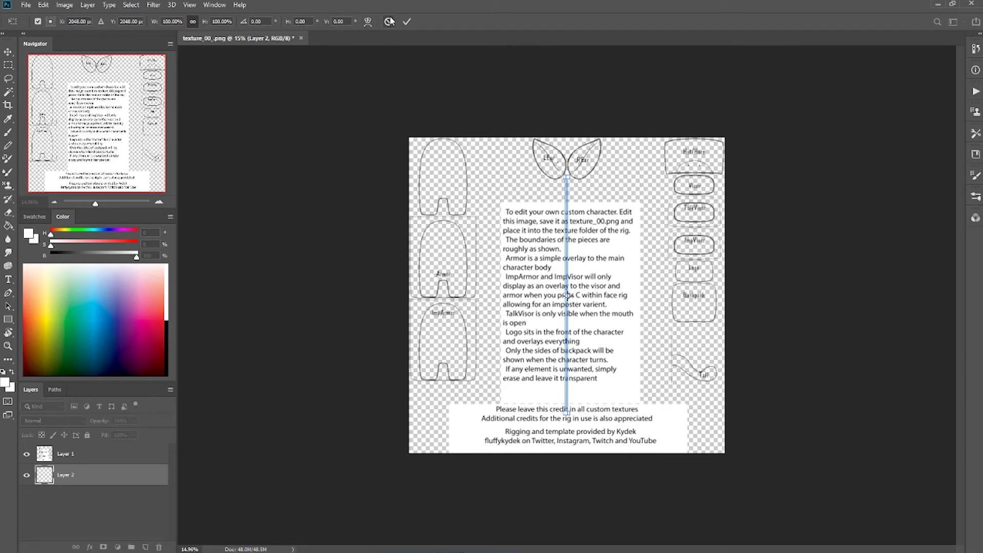
pyautogui.click(406, 21)
pyautogui.moveTo(614, 247)
pyautogui.mouseDown()
pyautogui.moveTo(551, 144)
pyautogui.moveTo(550, 191)
pyautogui.moveTo(605, 110)
pyautogui.moveTo(502, 150)
pyautogui.moveTo(538, 220)
pyautogui.moveTo(415, 291)
pyautogui.moveTo(399, 333)
pyautogui.mouseUp()
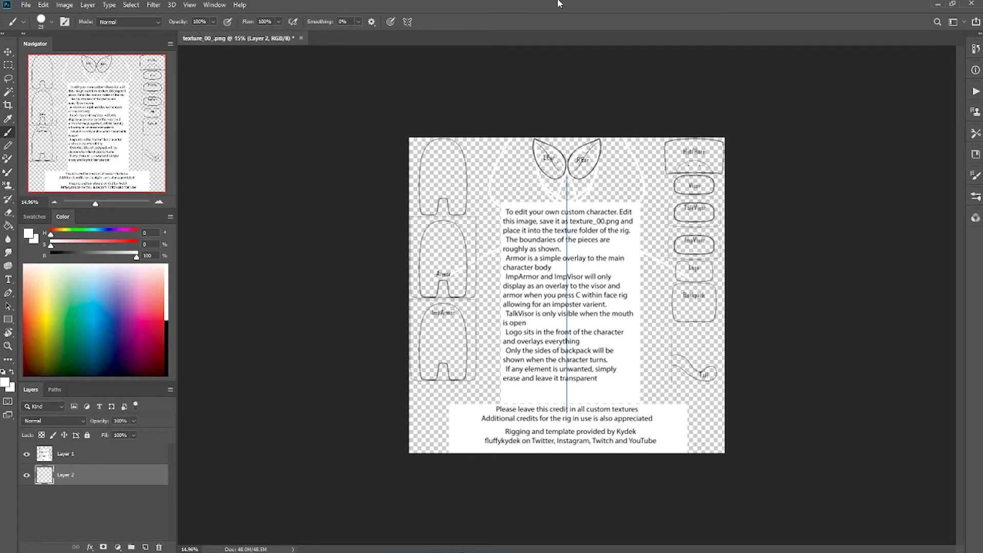
pyautogui.hotkey('ctrl', 'z')
# Step: Turn symmetry painting off and adjust zoom, scrolling to the top of the document
pyautogui.click(407, 22)
pyautogui.click(433, 36)
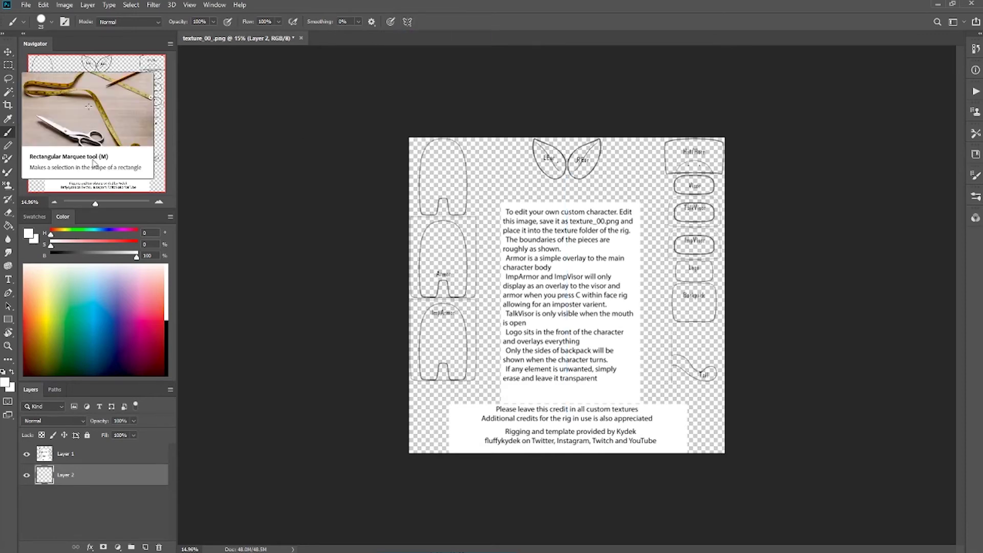
pyautogui.moveTo(96, 205); pyautogui.dragTo(100, 205)
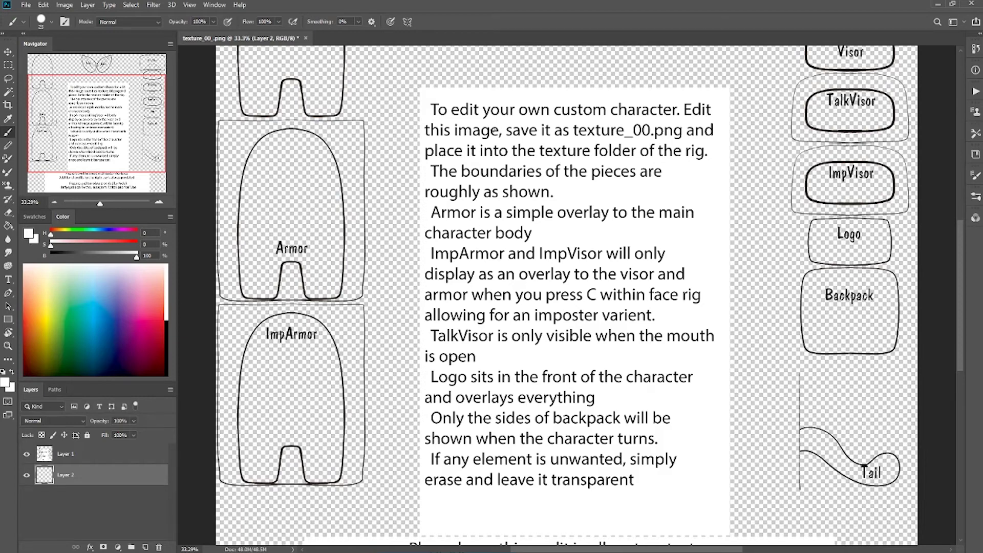
pyautogui.scroll(1, 960, 230)
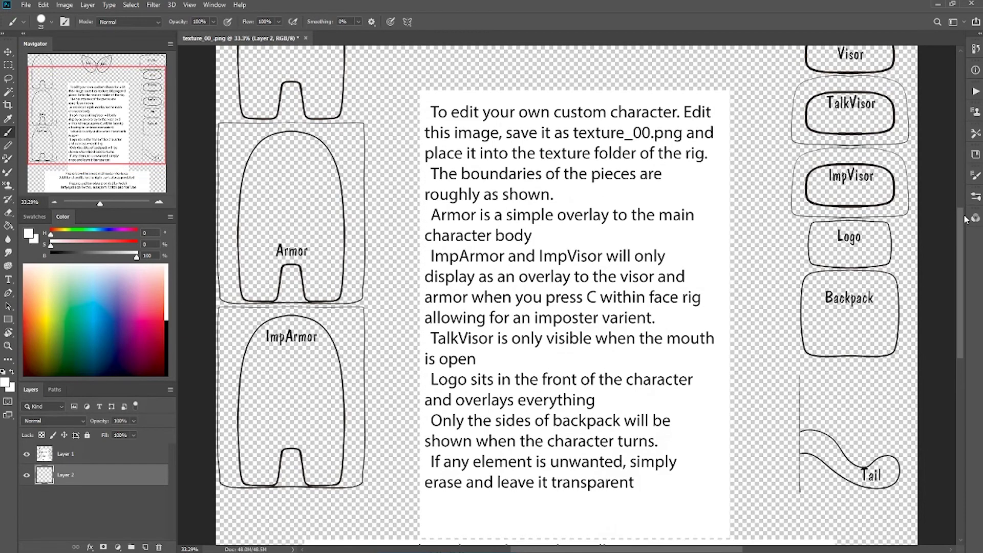
pyautogui.moveTo(966, 219); pyautogui.dragTo(967, 188)
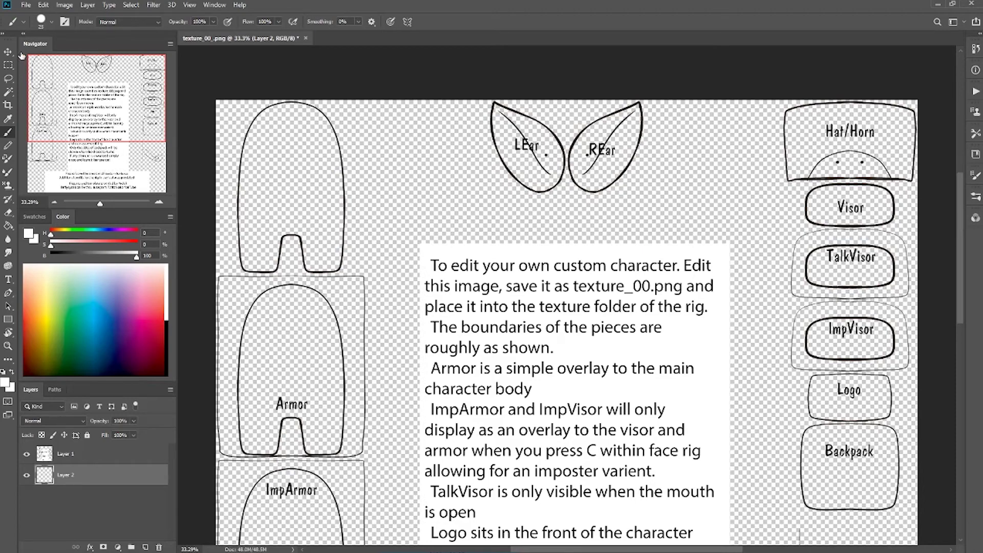
# Step: With the Rectangular Marquee, draw a rectangle around the LEar region and redraw it tighter
pyautogui.click(7, 65)
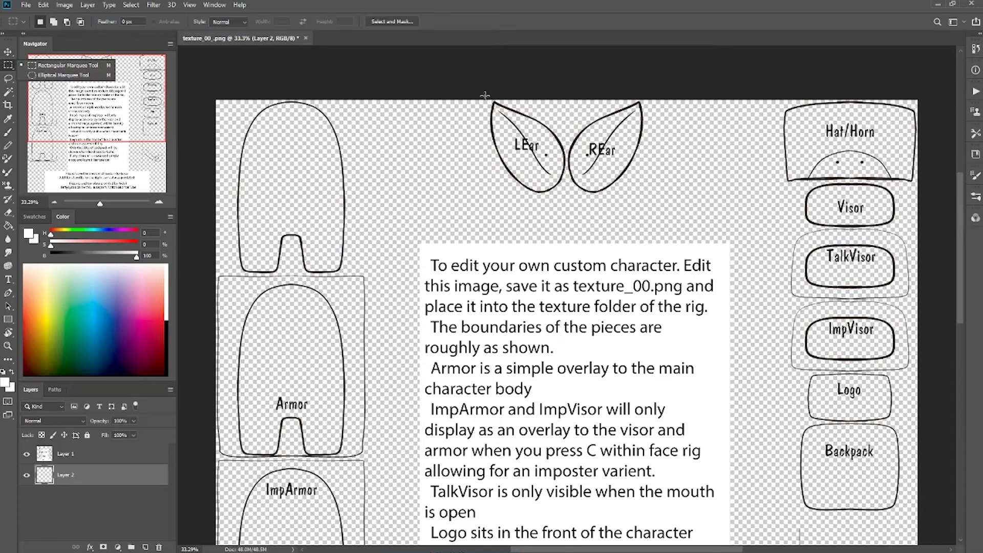
pyautogui.moveTo(485, 101); pyautogui.dragTo(562, 194)
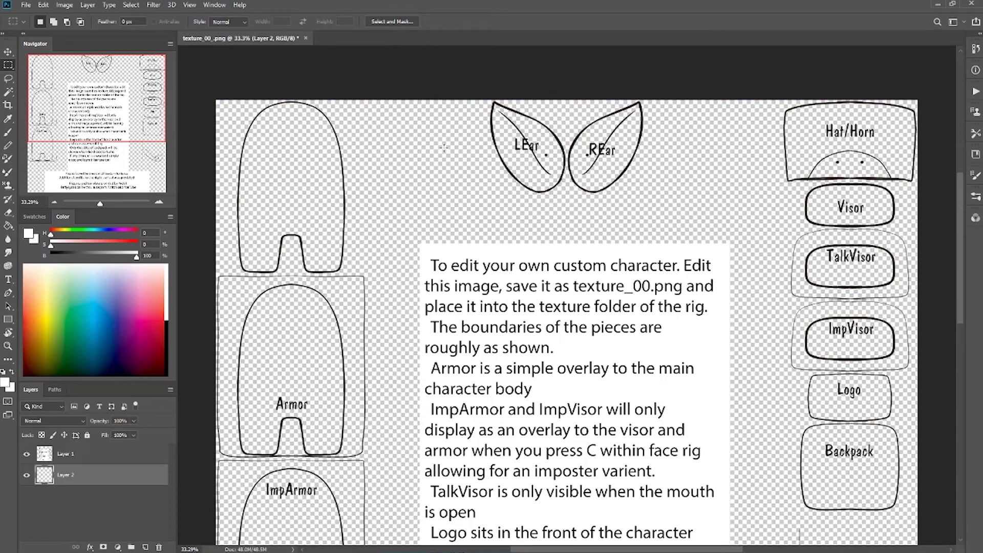
pyautogui.moveTo(485, 123); pyautogui.dragTo(562, 172)
# Step: Scroll down to the Tail piece and draw a rectangular marquee around it
pyautogui.scroll(-3, 482, 87)
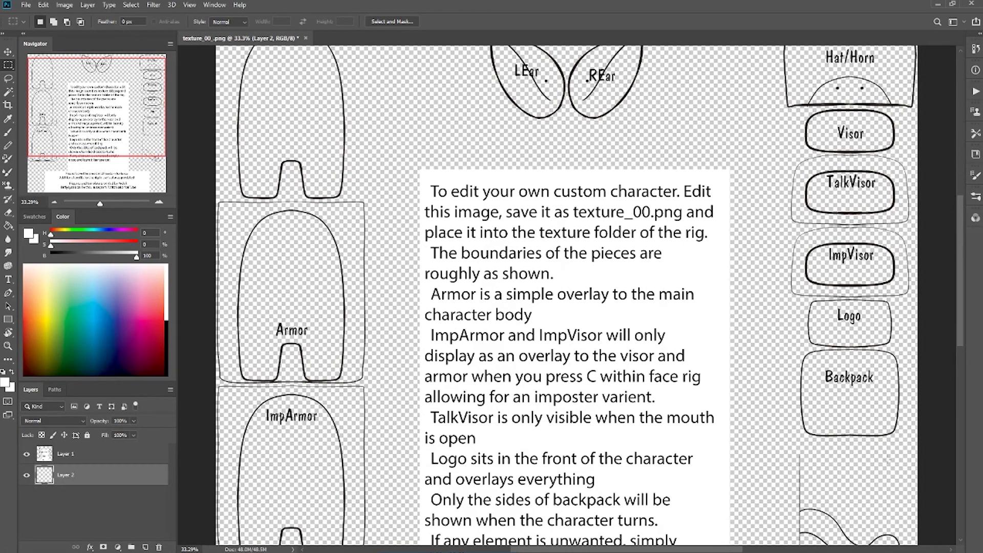
pyautogui.scroll(-3, 858, 491)
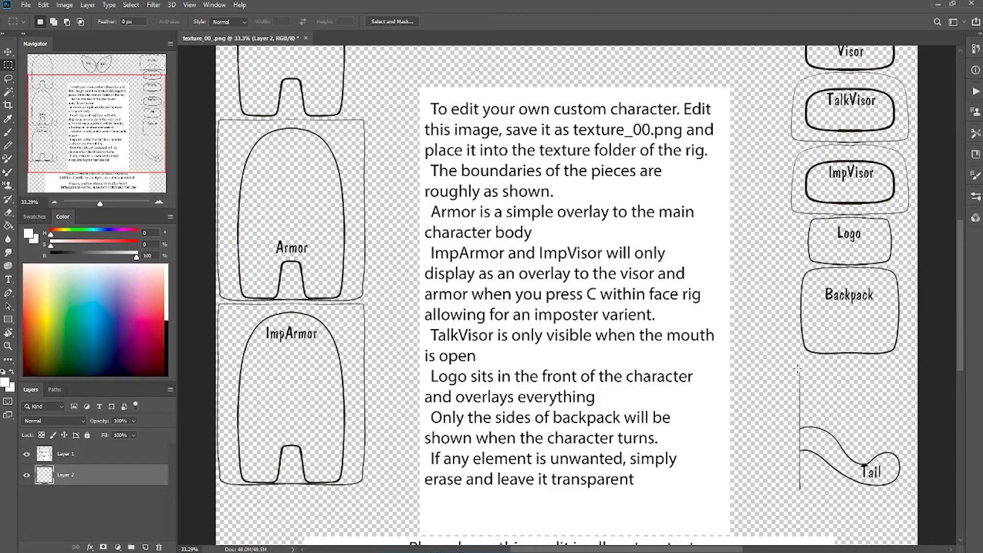
pyautogui.moveTo(824, 408); pyautogui.dragTo(900, 493)
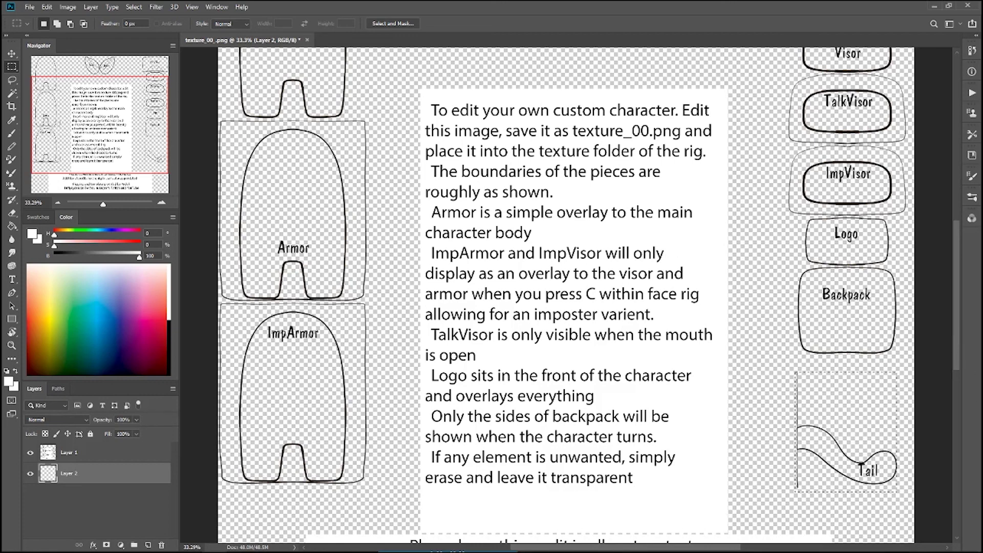
# Step: Scroll to the texture's footer, then back up to show the credit notes and Tail
pyautogui.moveTo(956, 364); pyautogui.dragTo(958, 517)
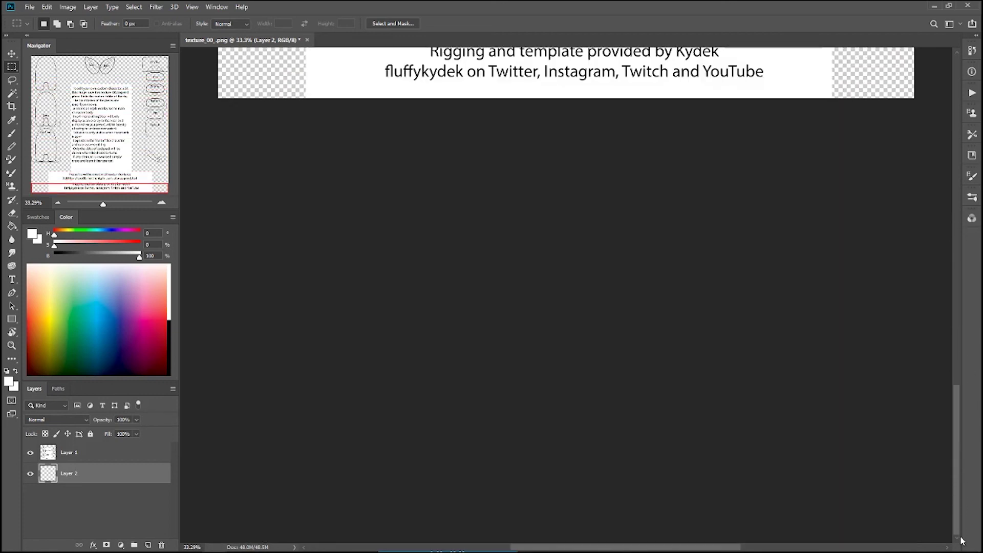
pyautogui.moveTo(956, 457); pyautogui.dragTo(947, 384)
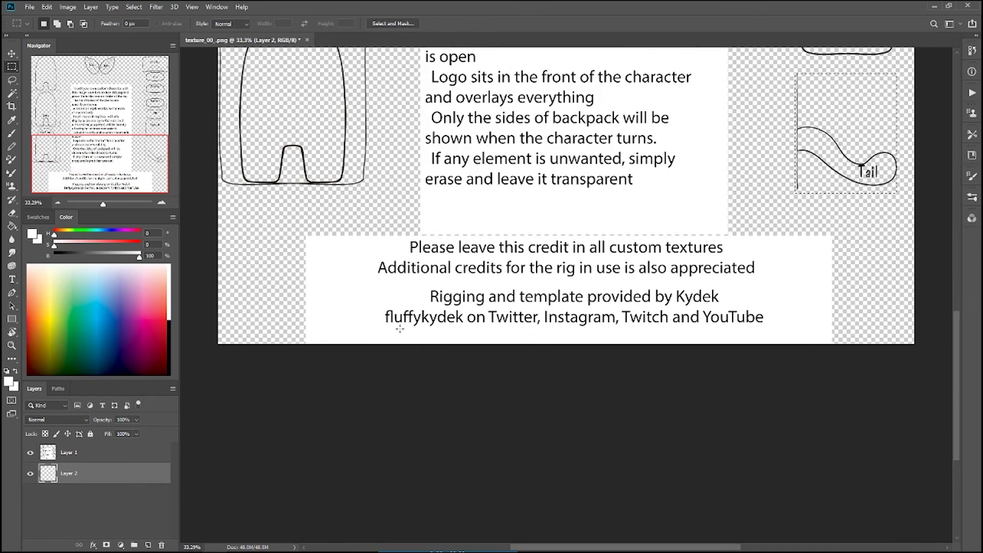